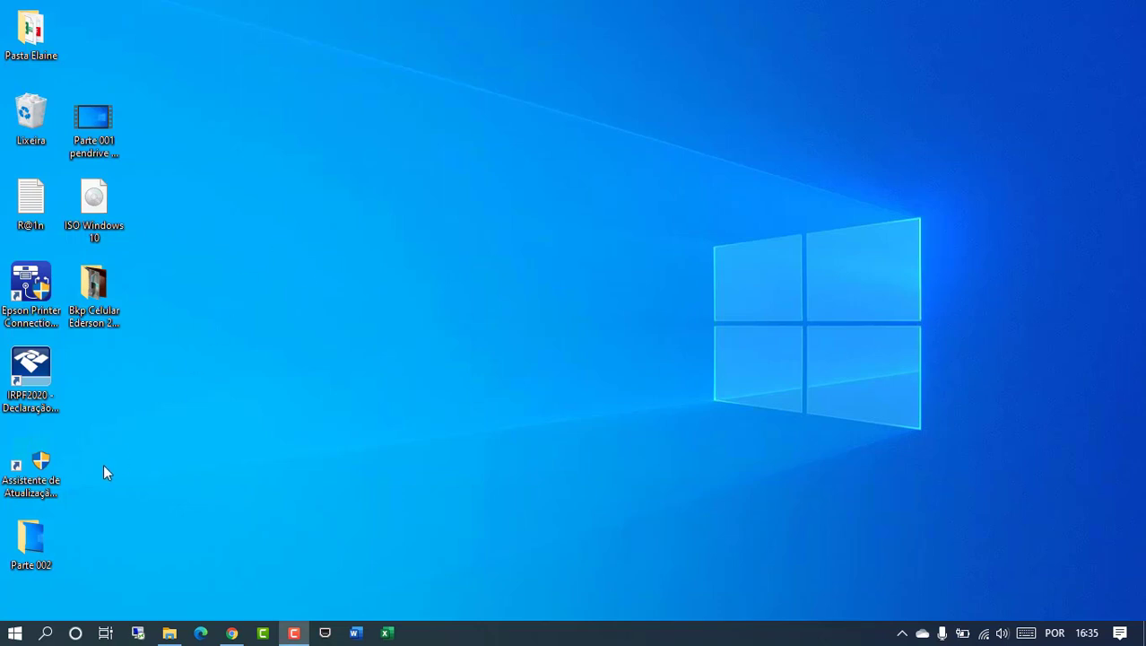
# Step: Open the Windows settings and go to the advanced options of Otimização de Entrega under Atualização e Segurança
pyautogui.click(12, 633)
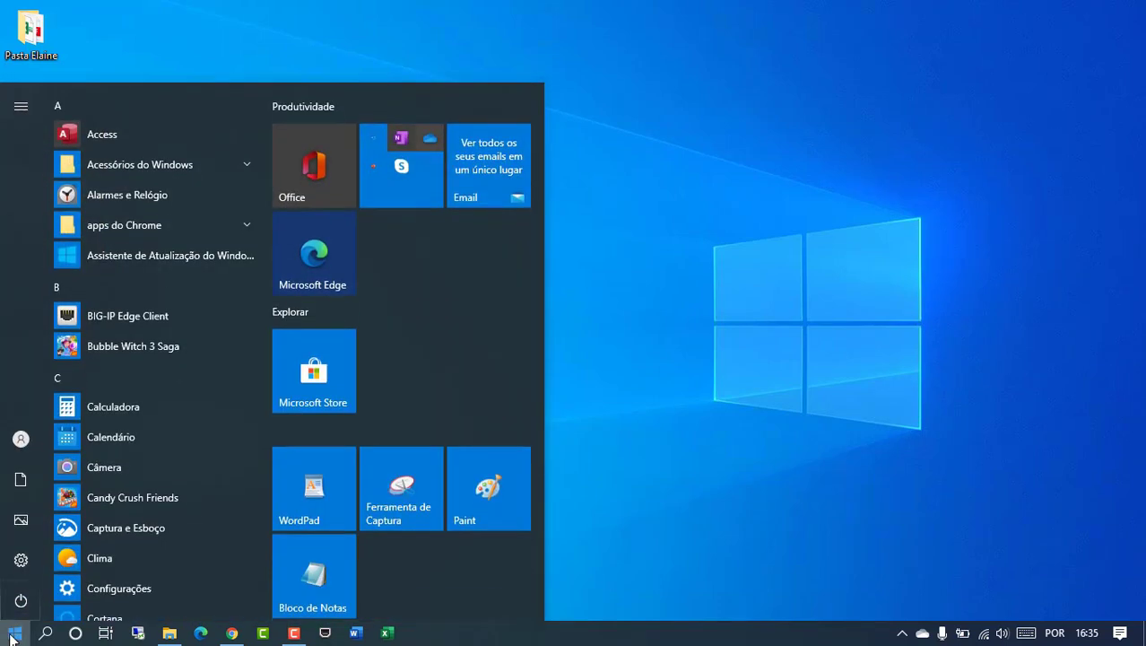
pyautogui.moveTo(21, 560)
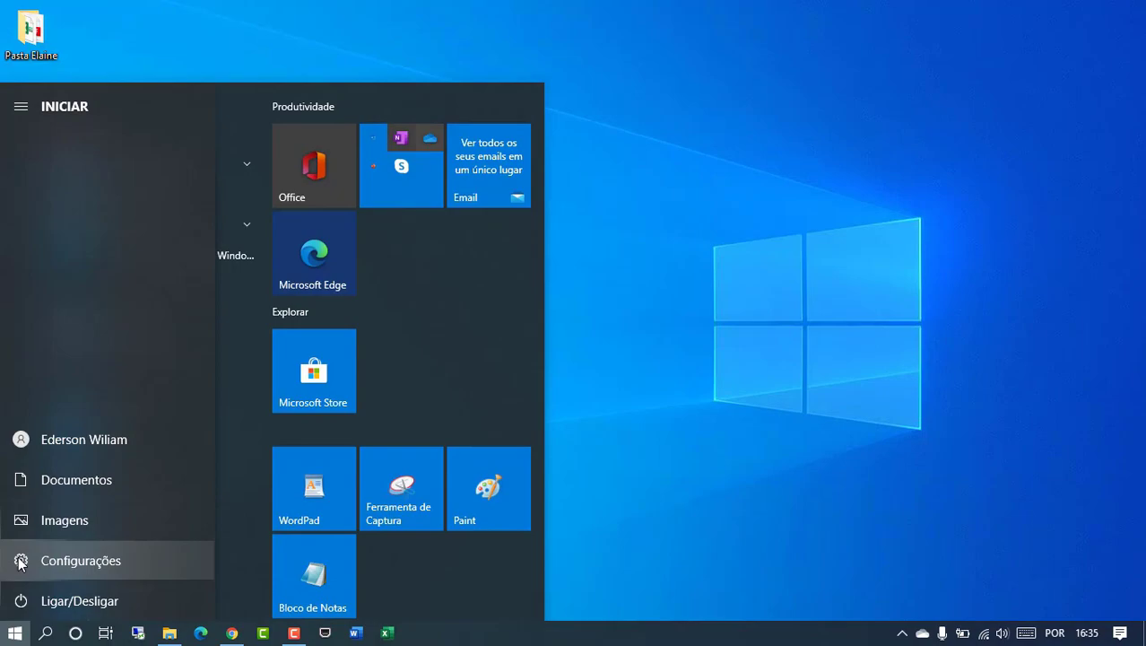
pyautogui.click(72, 561)
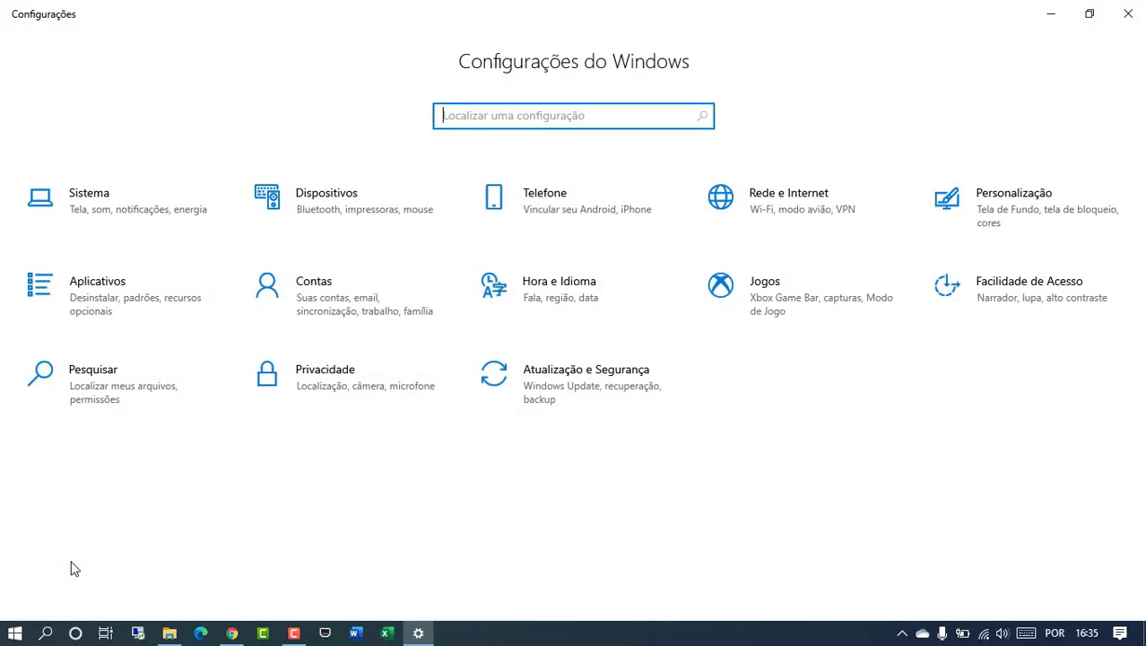
pyautogui.click(561, 380)
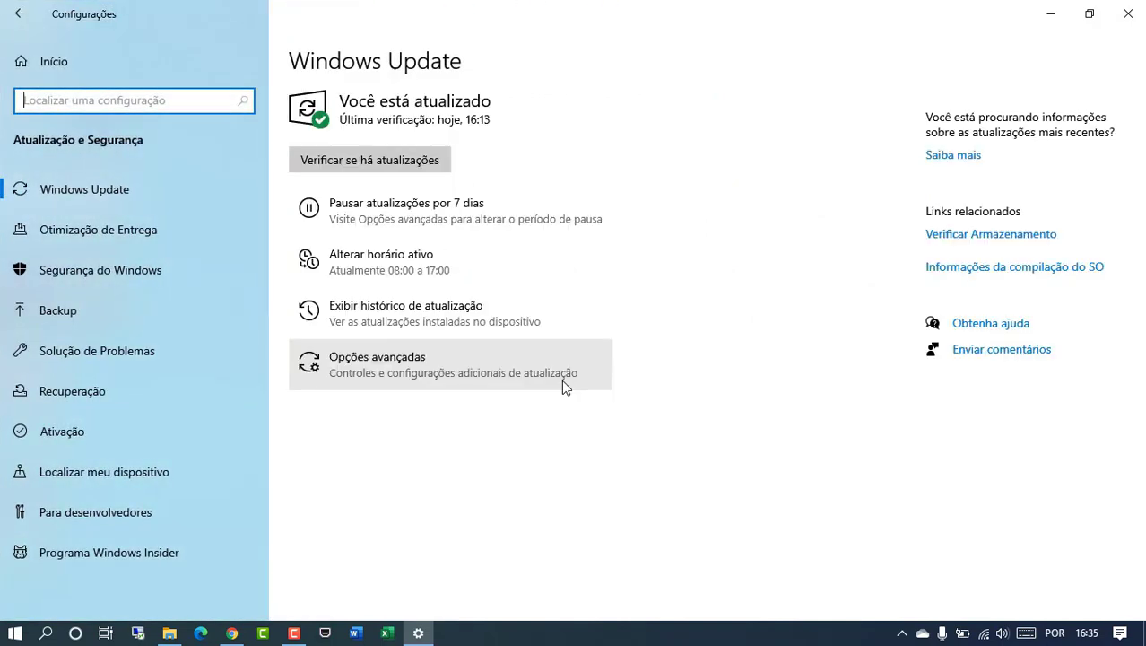
pyautogui.click(158, 231)
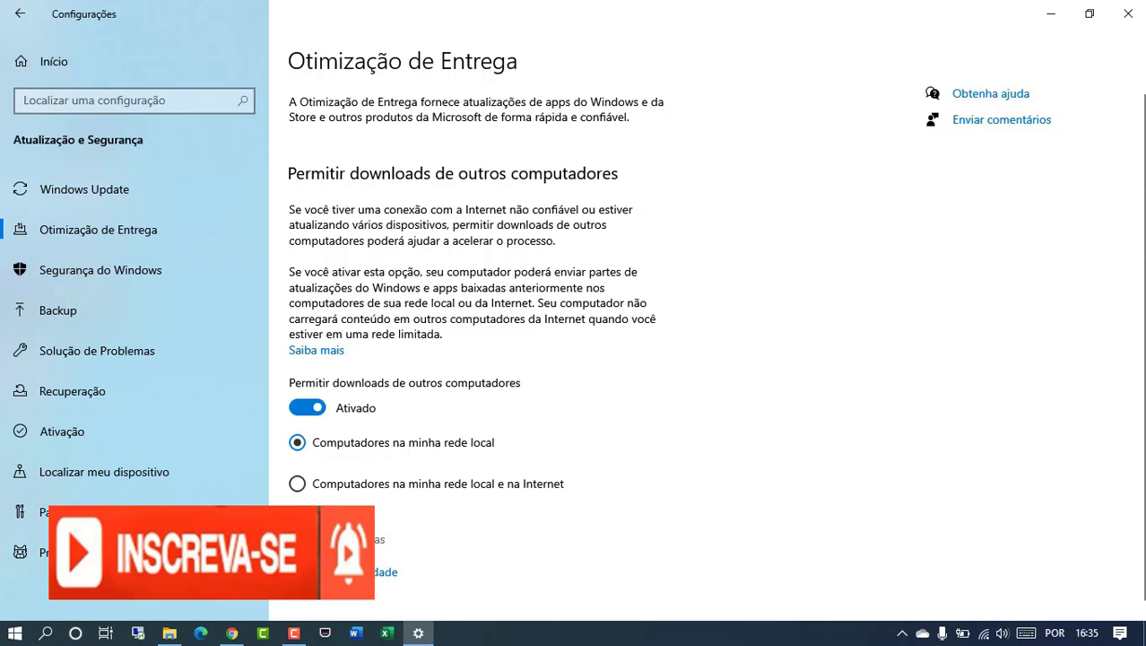
pyautogui.click(337, 539)
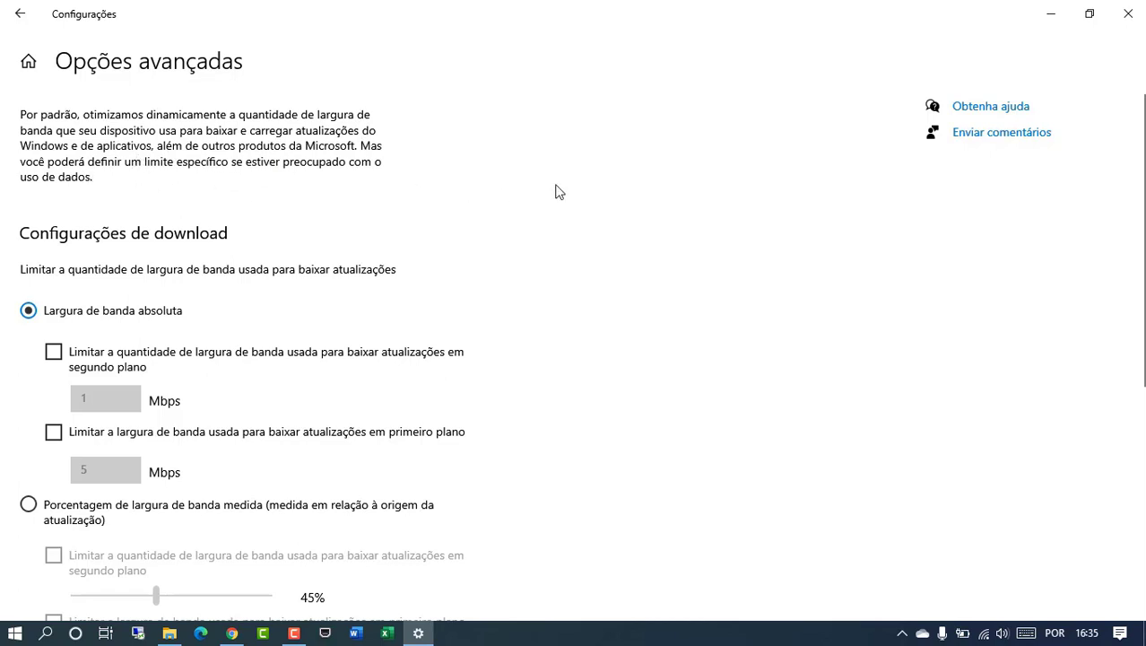
# Step: Limit the absolute bandwidth for downloading updates to 2 Mbps in the background and 3 Mbps in the foreground
pyautogui.scroll(-3, 556, 190)
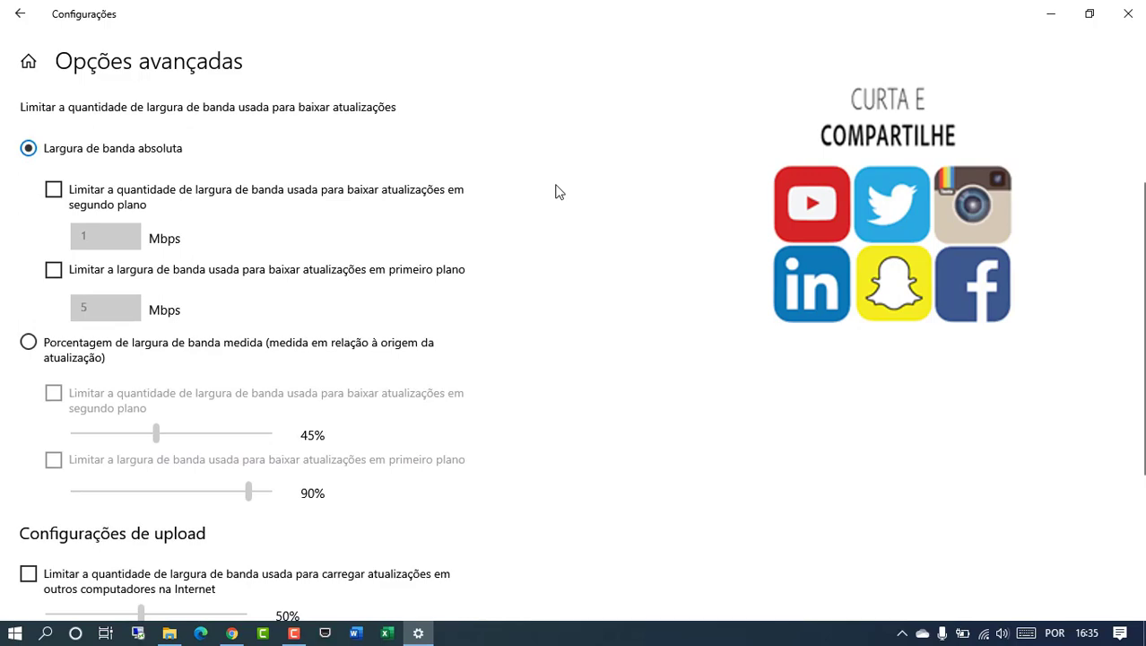
pyautogui.scroll(2, 557, 190)
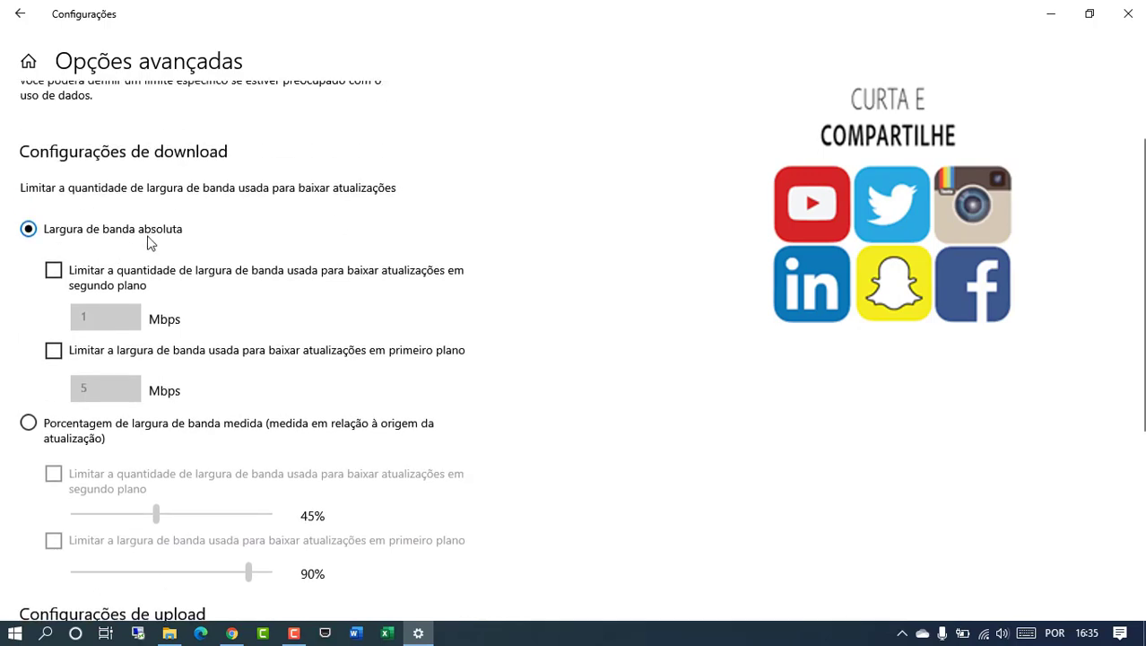
pyautogui.scroll(-5, 143, 251)
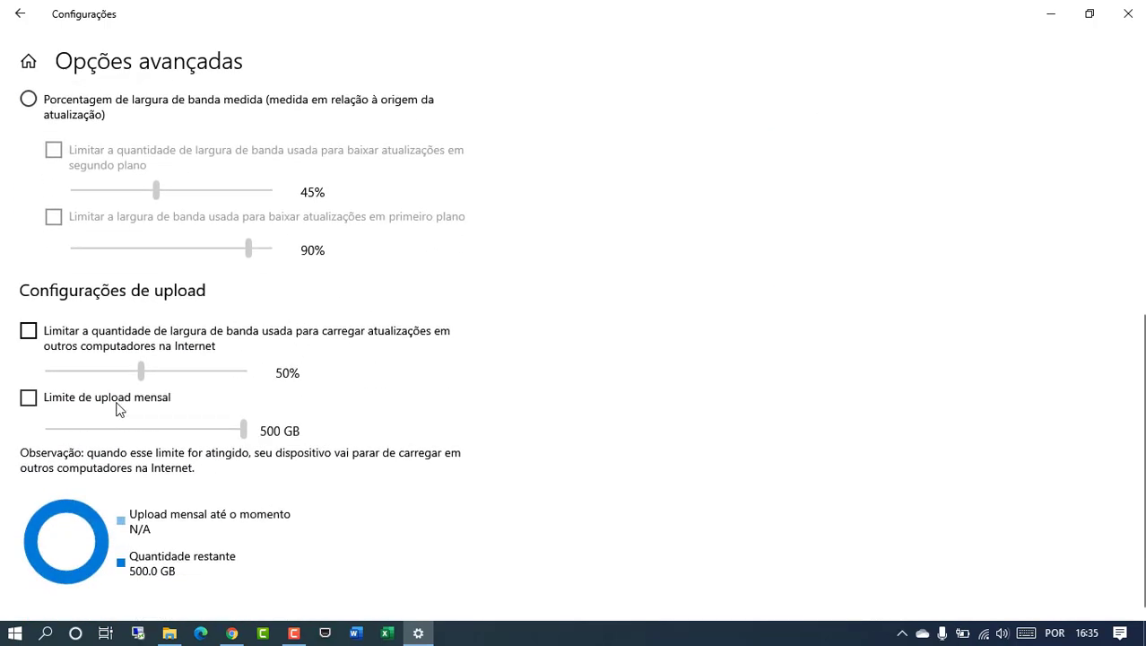
pyautogui.scroll(2, 117, 409)
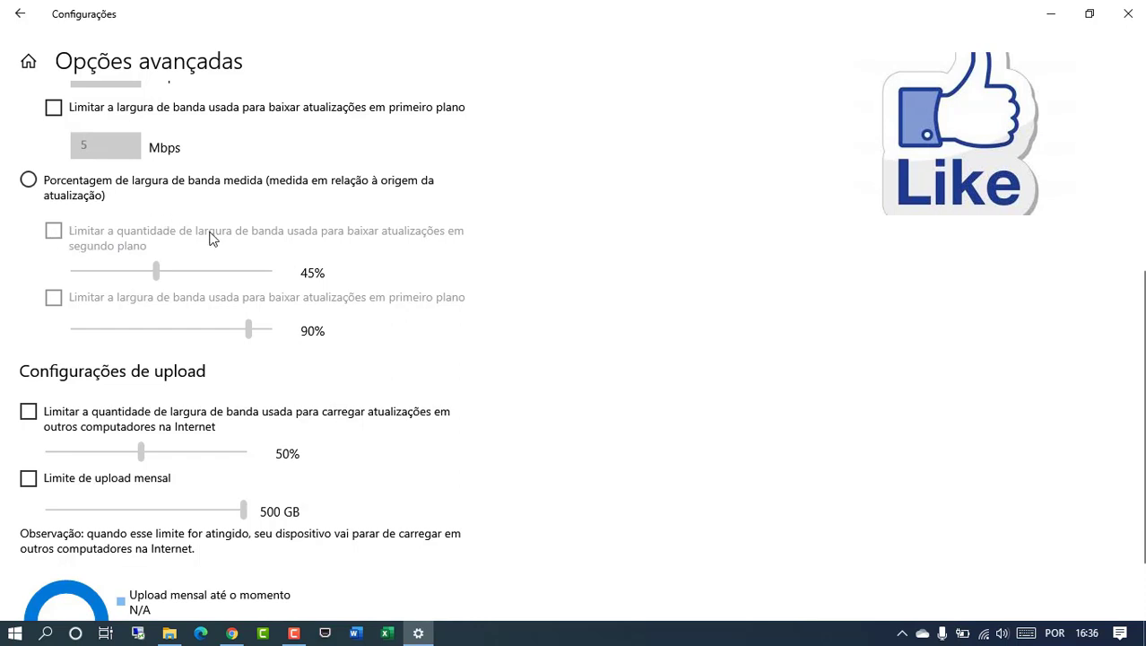
pyautogui.scroll(2, 220, 220)
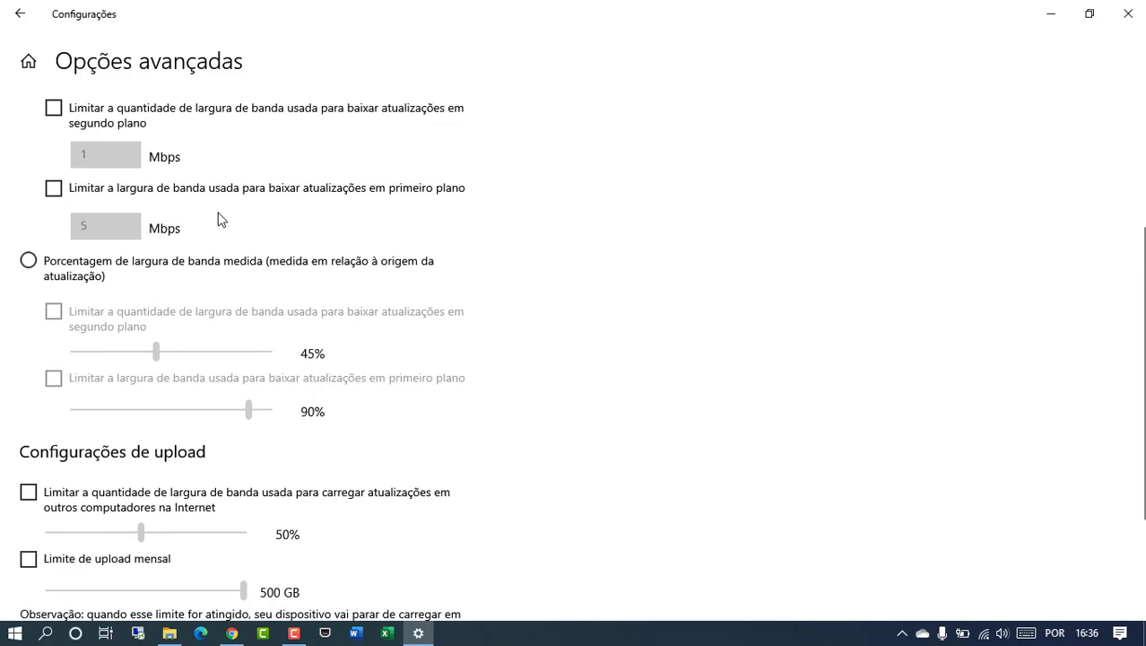
pyautogui.scroll(6, 220, 220)
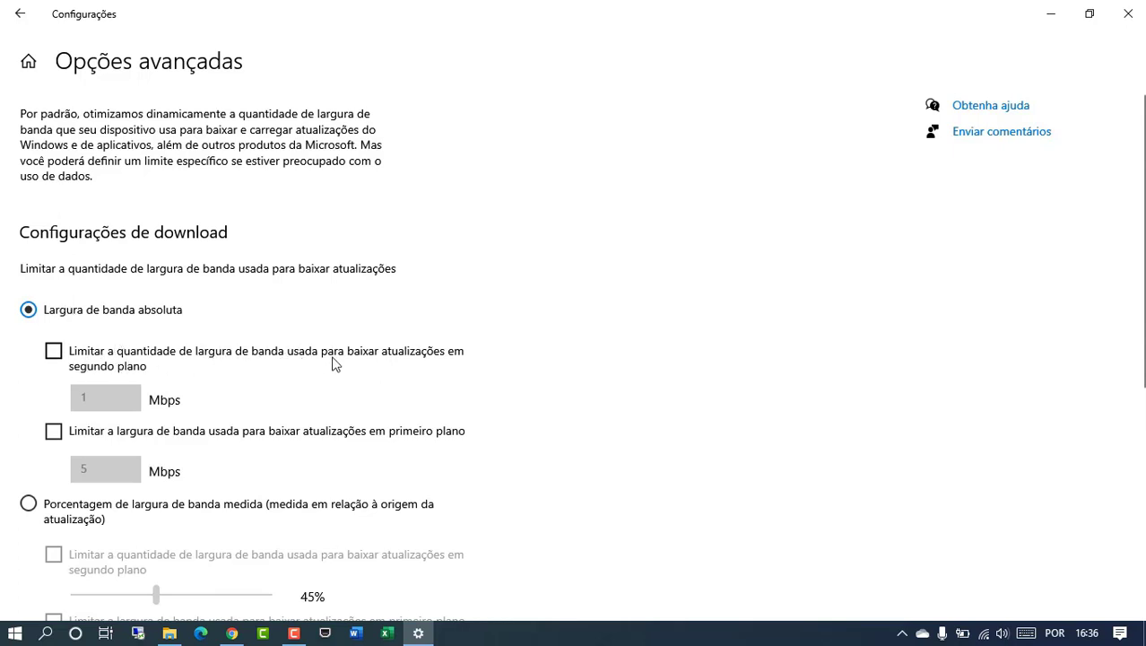
pyautogui.click(55, 353)
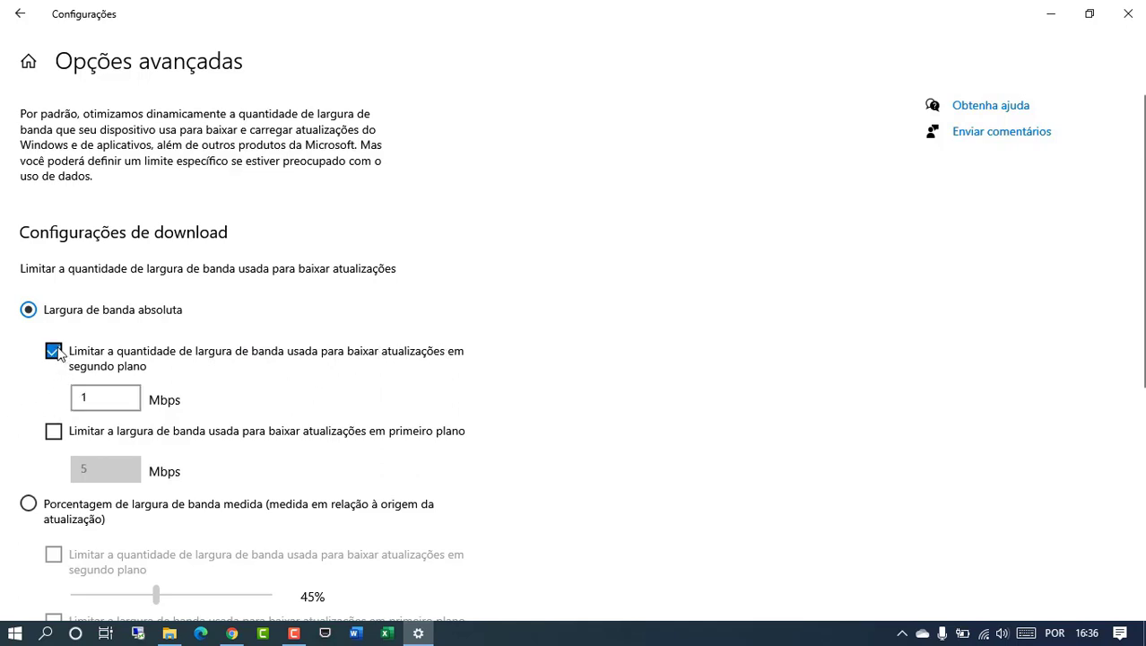
pyautogui.click(102, 404)
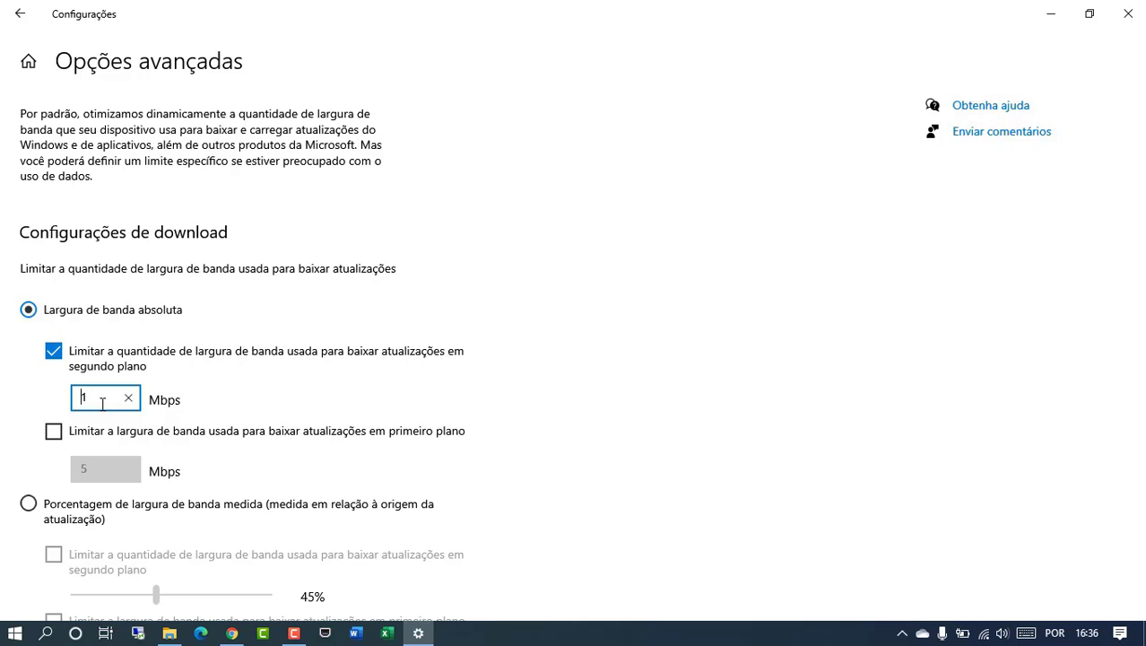
pyautogui.write('2')
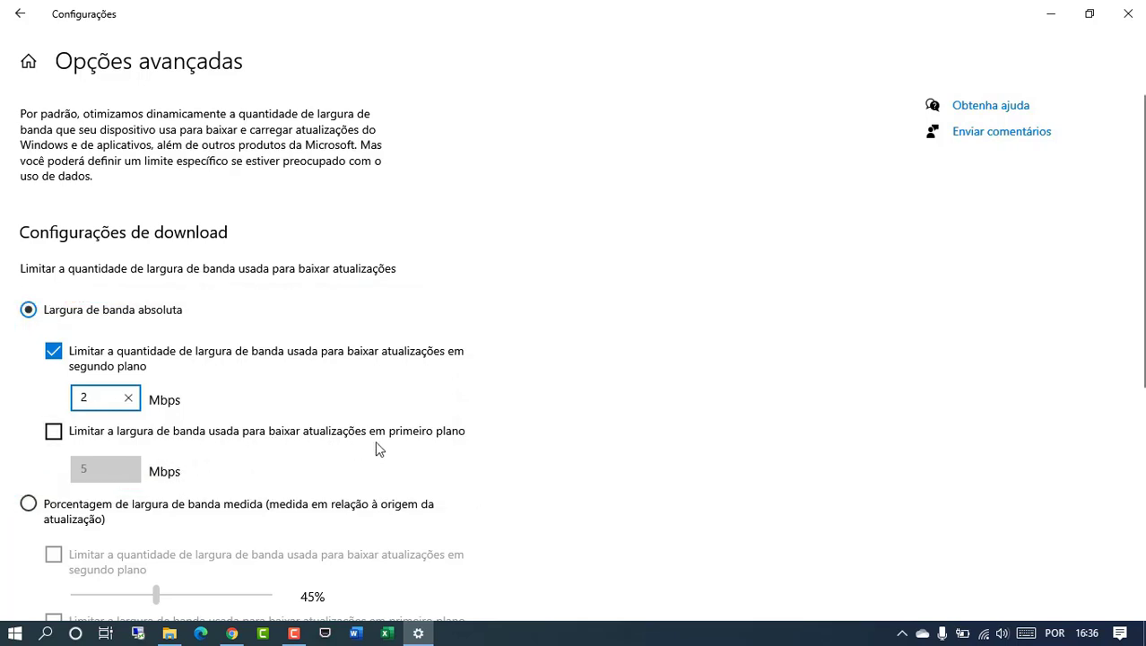
pyautogui.click(54, 432)
pyautogui.click(97, 468)
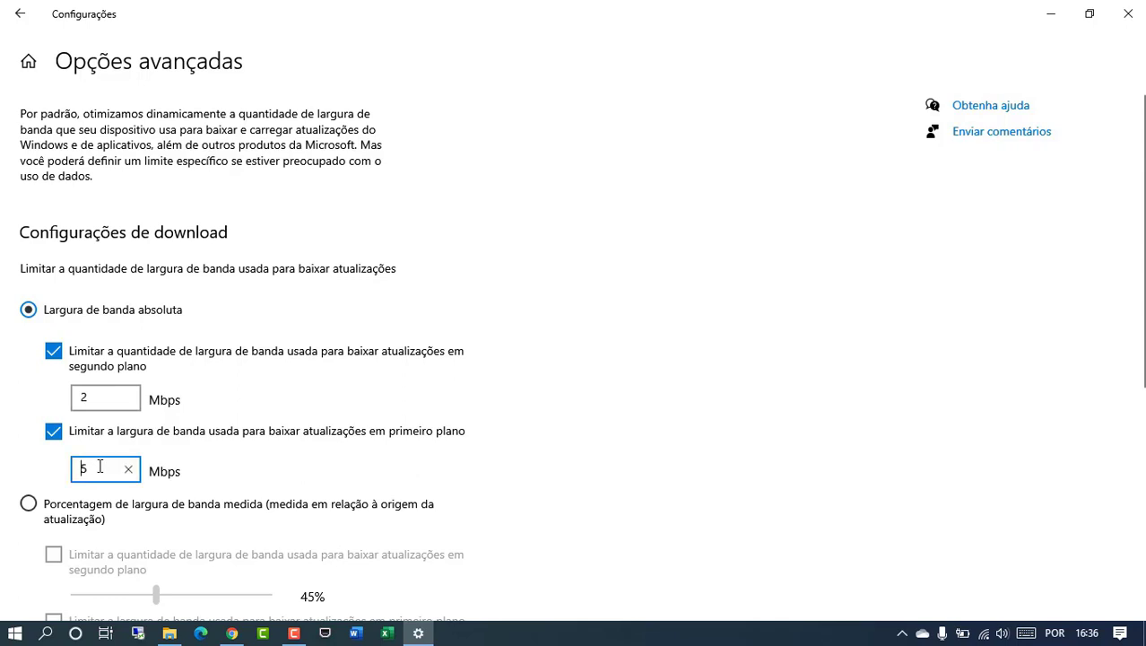
pyautogui.write('3')
# Step: Switch the download limits to percentage of measured bandwidth, with 20% for background and 40% for foreground updates
pyautogui.scroll(-2, 154, 380)
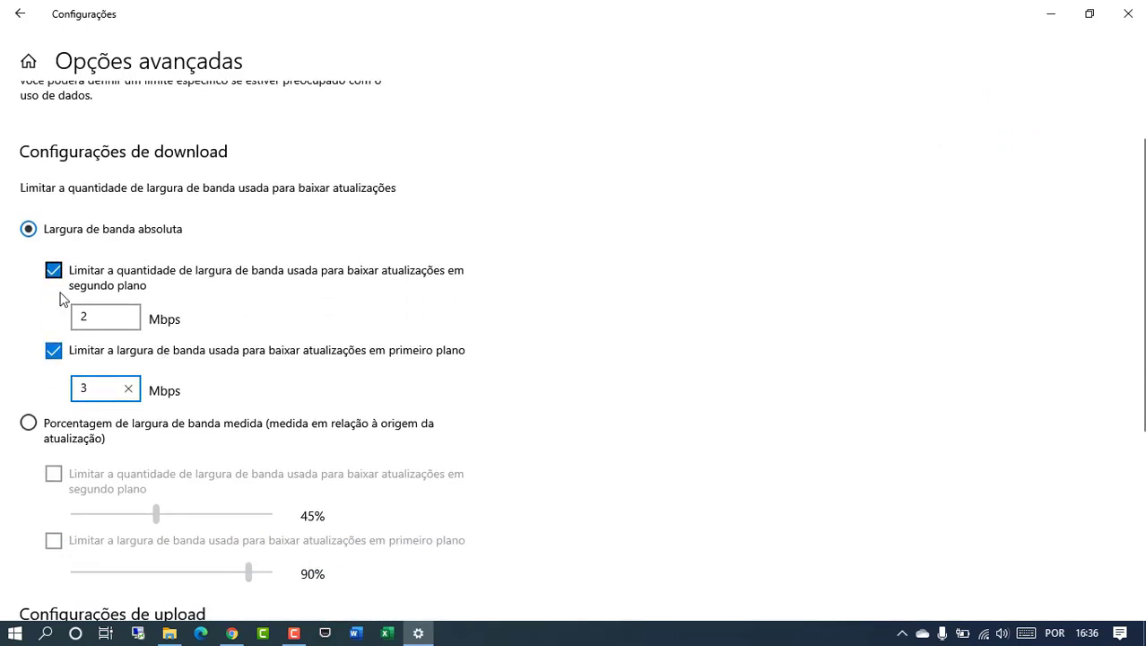
pyautogui.scroll(-2, 97, 359)
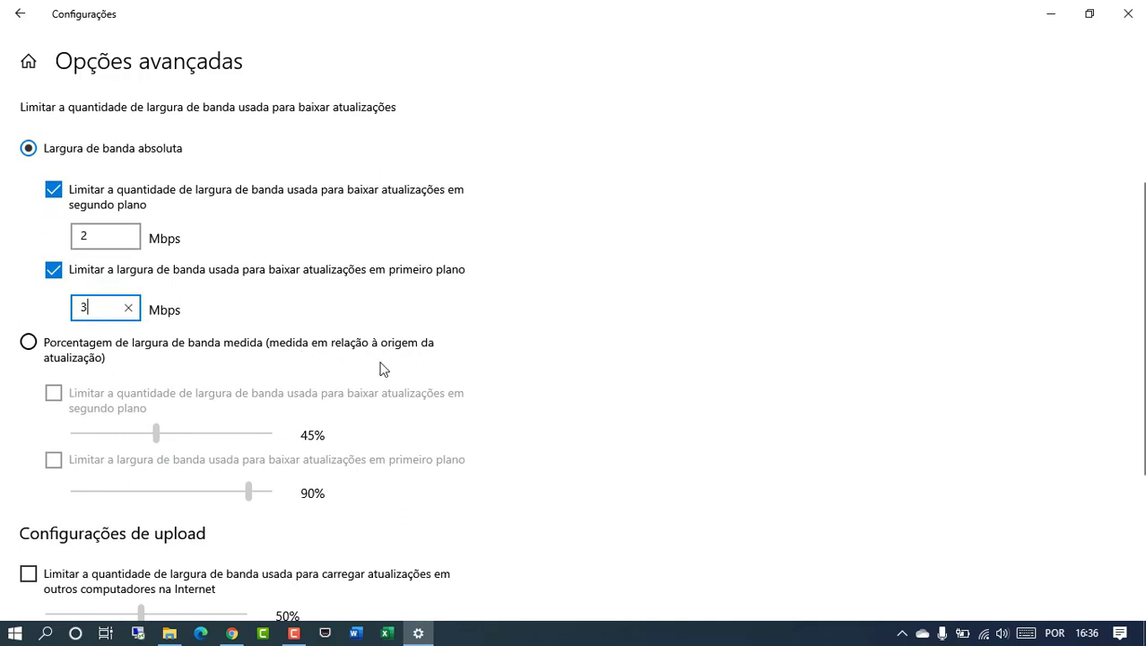
pyautogui.click(29, 345)
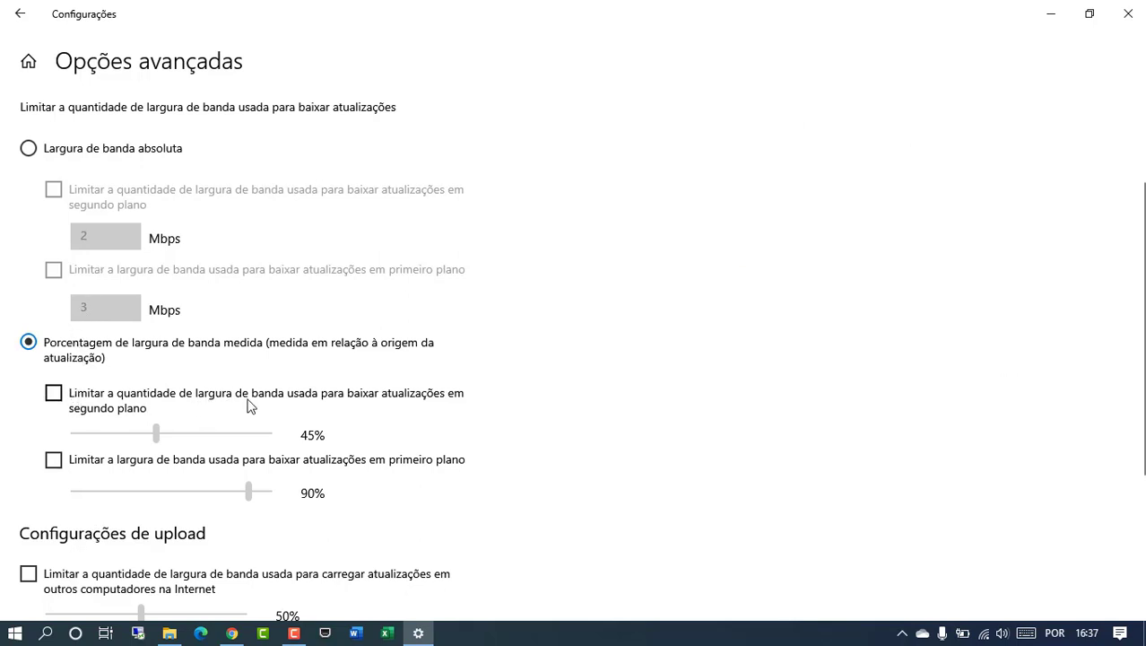
pyautogui.click(55, 403)
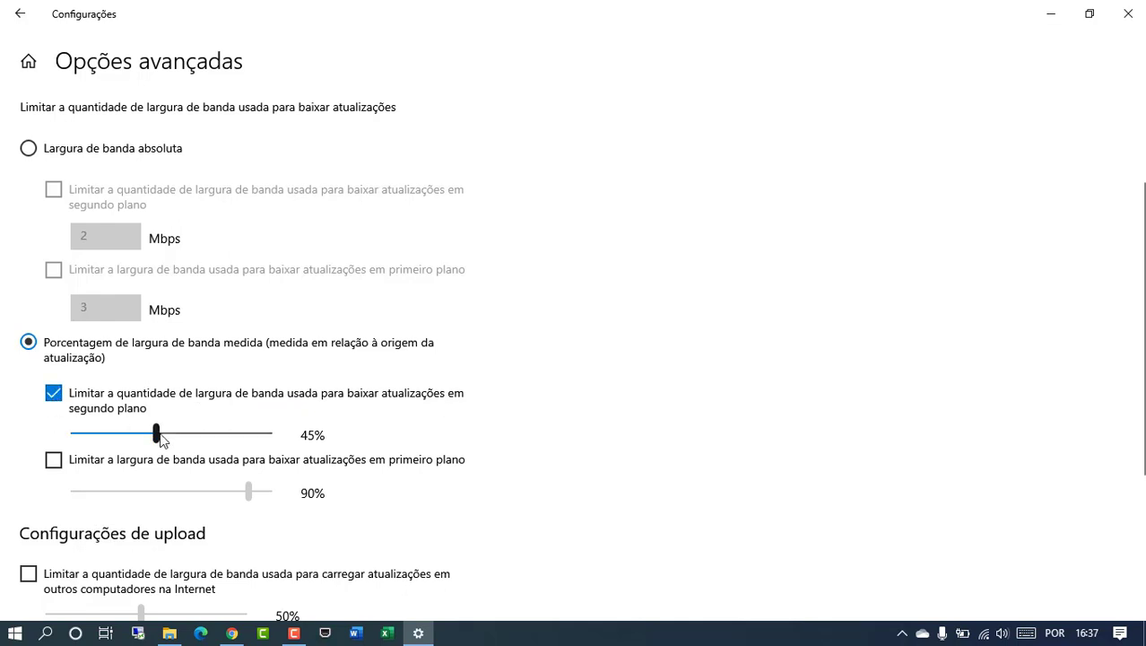
pyautogui.moveTo(156, 435); pyautogui.dragTo(104, 451)
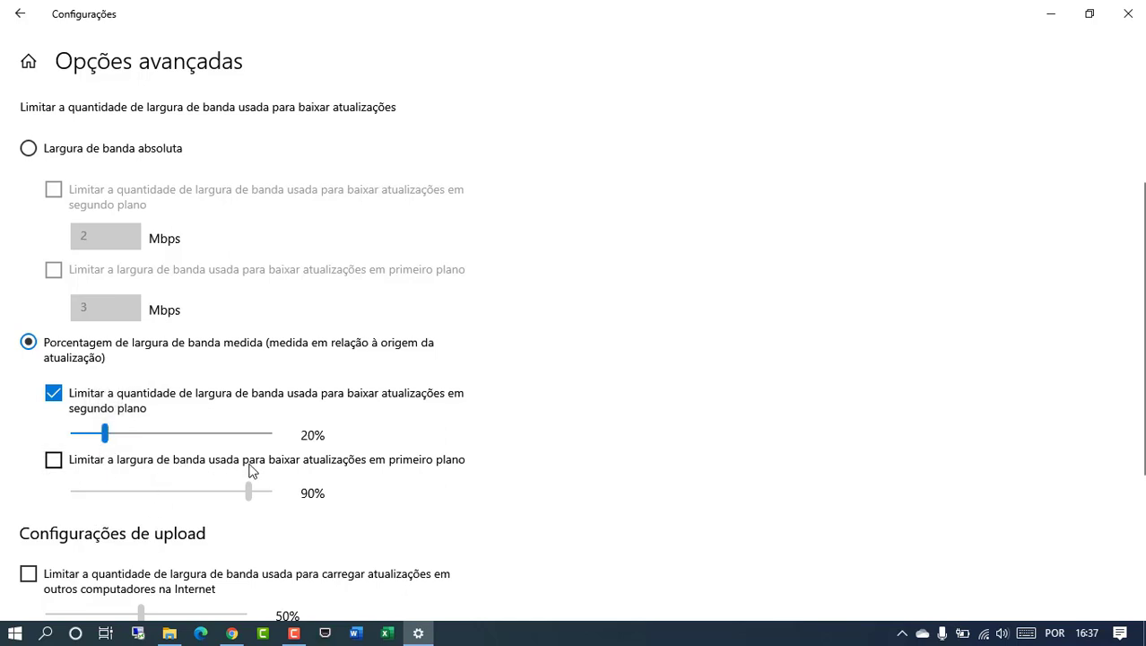
pyautogui.click(55, 461)
pyautogui.moveTo(247, 503); pyautogui.dragTo(146, 508)
# Step: Limit the bandwidth for uploading updates to other computers to 5% and the monthly upload to 5 GB
pyautogui.scroll(-2, 652, 291)
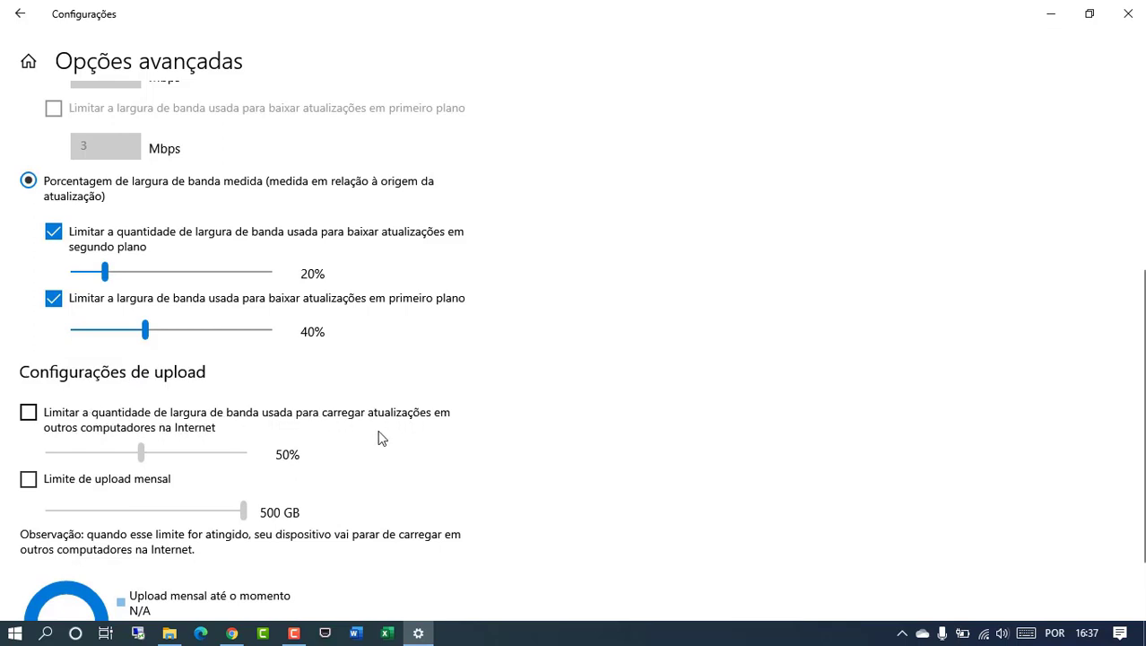
pyautogui.click(27, 412)
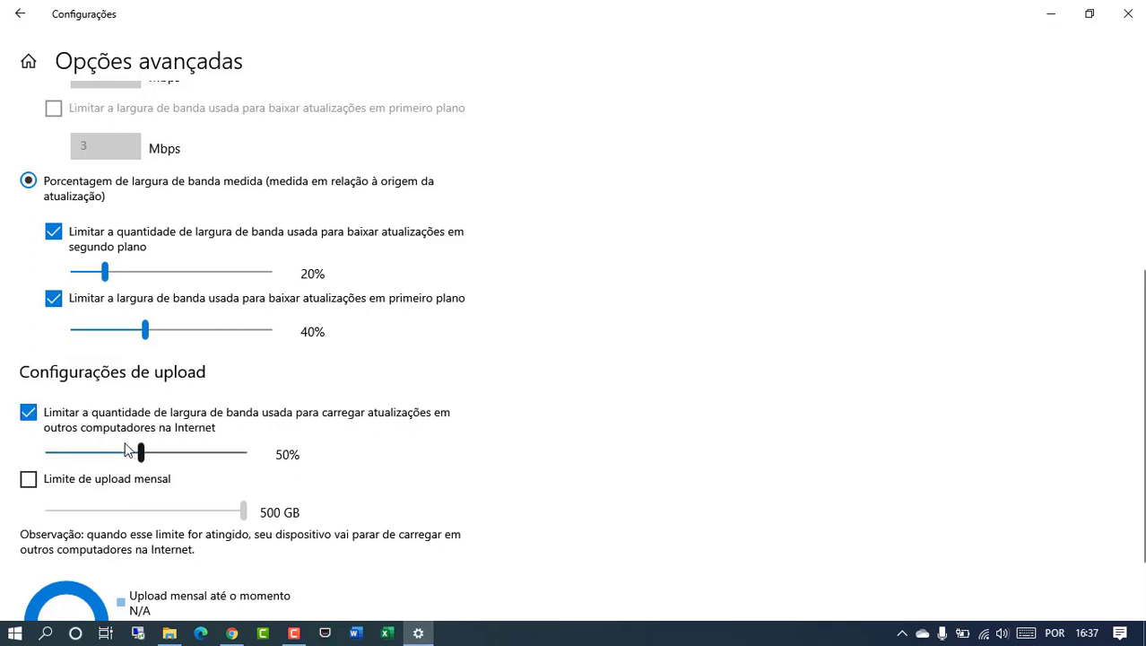
pyautogui.moveTo(140, 453); pyautogui.dragTo(39, 461)
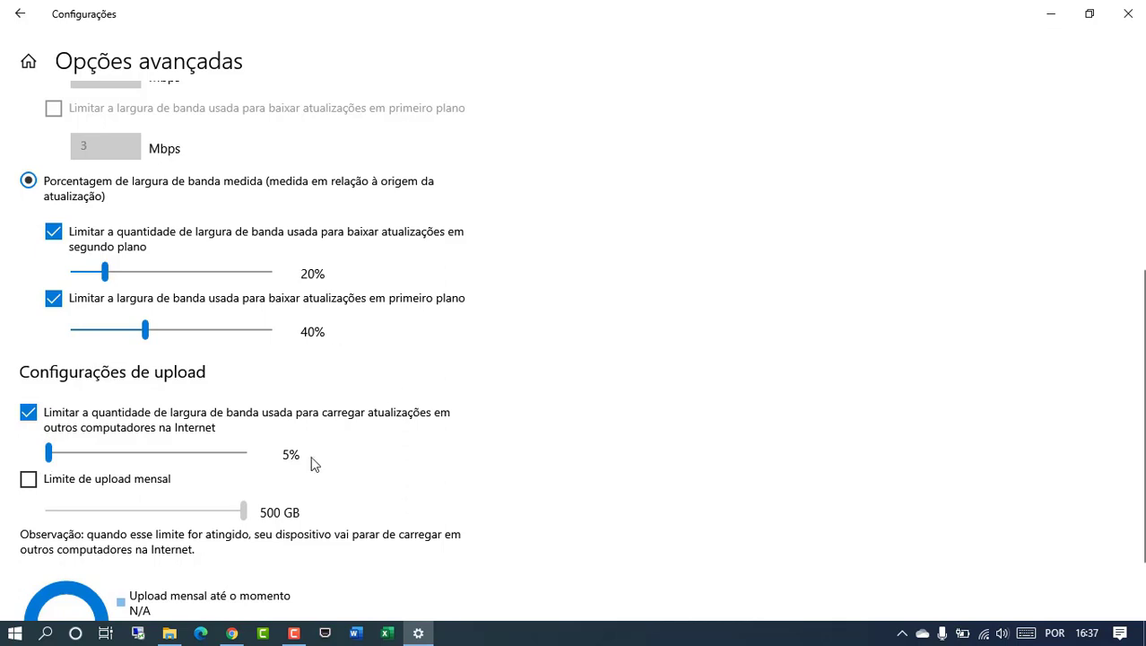
pyautogui.scroll(-2, 332, 417)
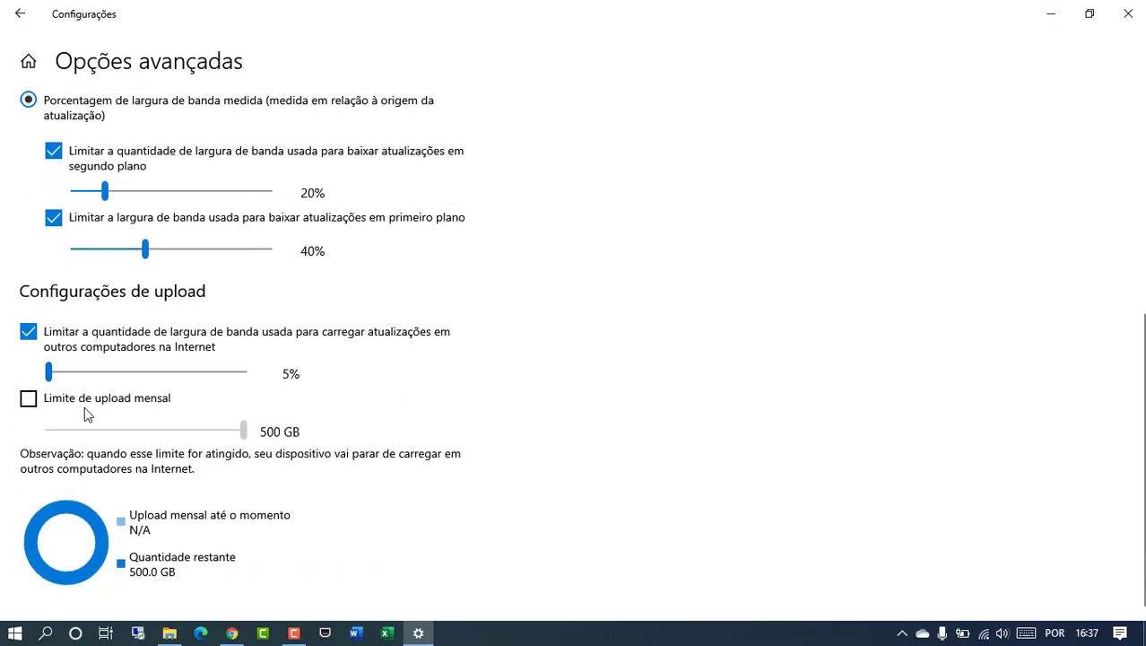
pyautogui.click(24, 401)
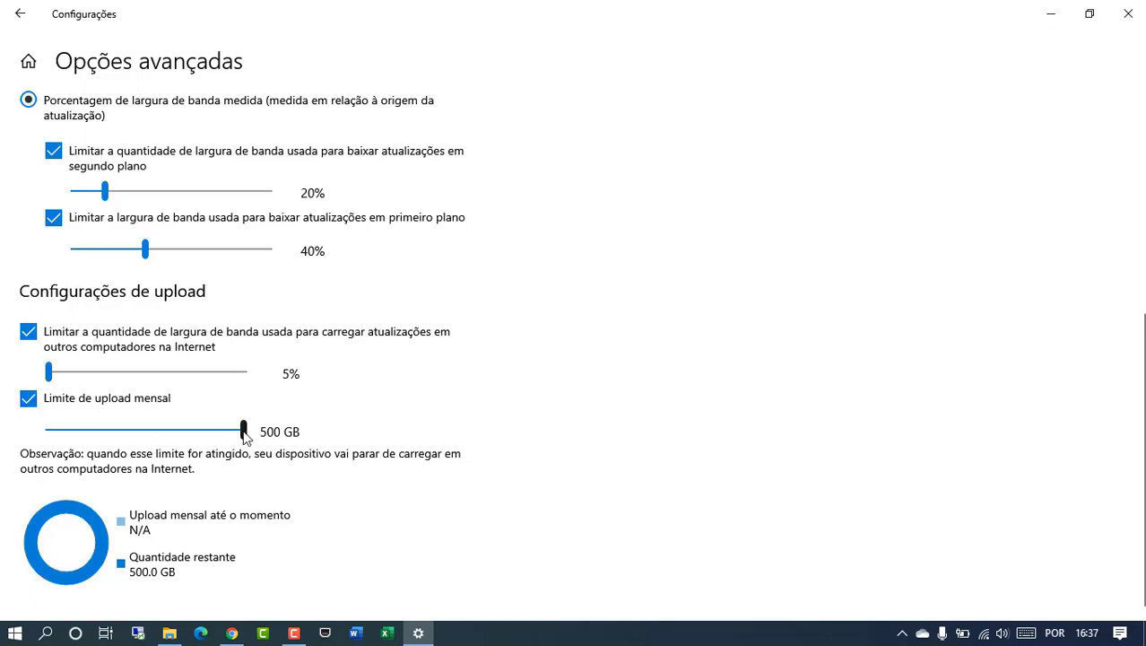
pyautogui.moveTo(243, 428); pyautogui.dragTo(13, 437)
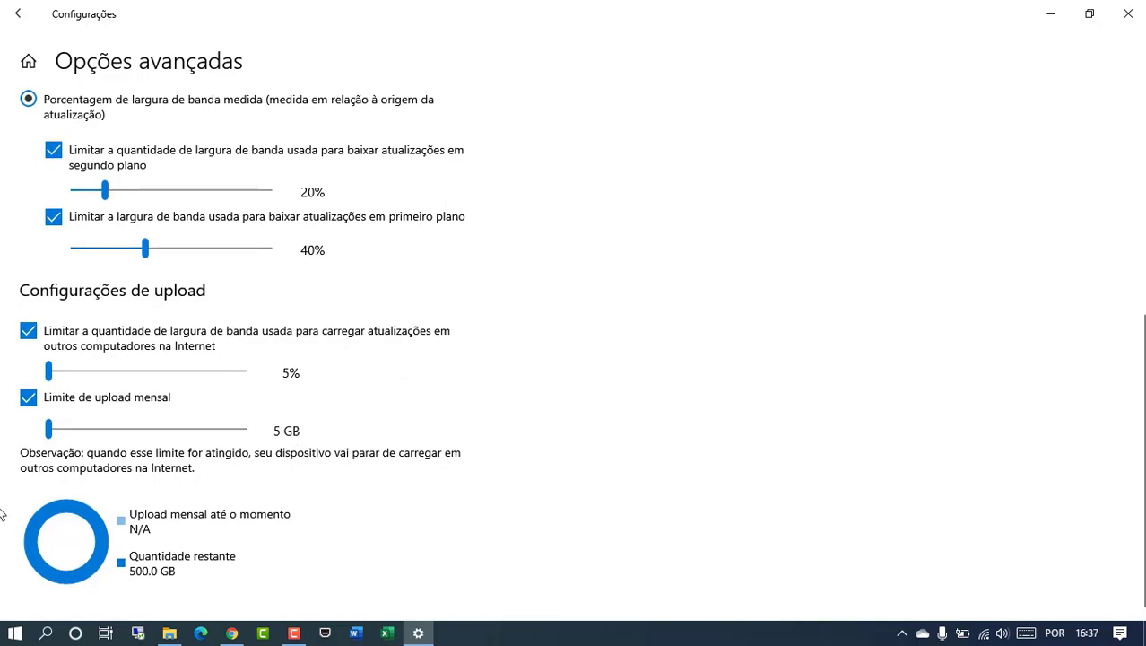
# Step: Review the download and upload limits configured in the advanced options
pyautogui.scroll(5, 145, 449)
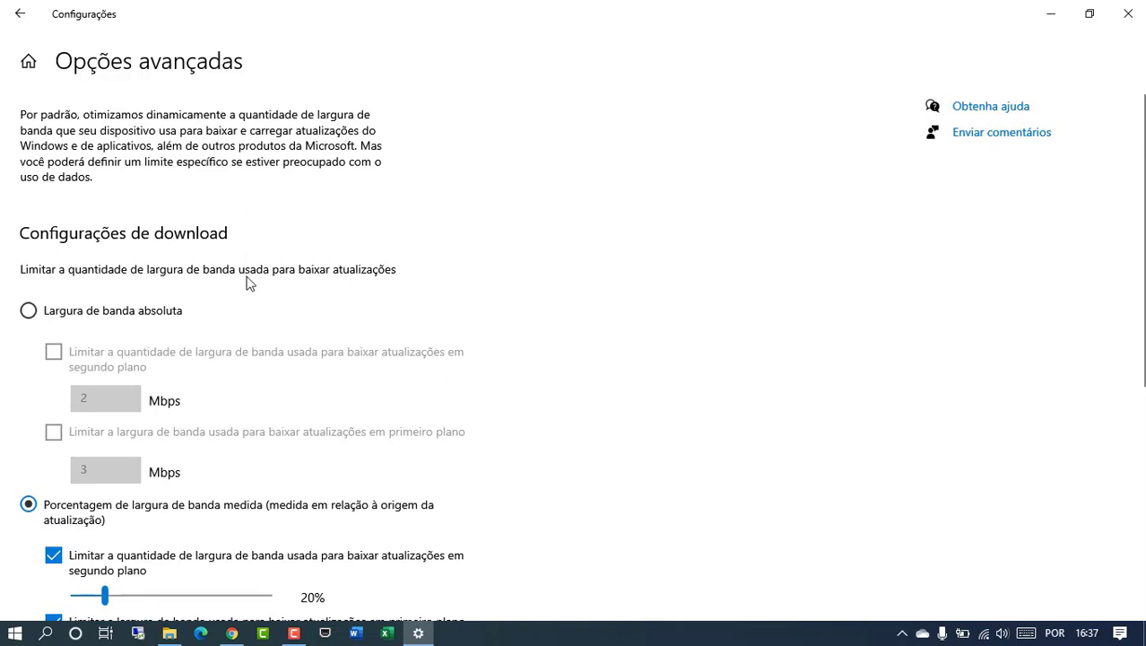
pyautogui.scroll(-2, 148, 244)
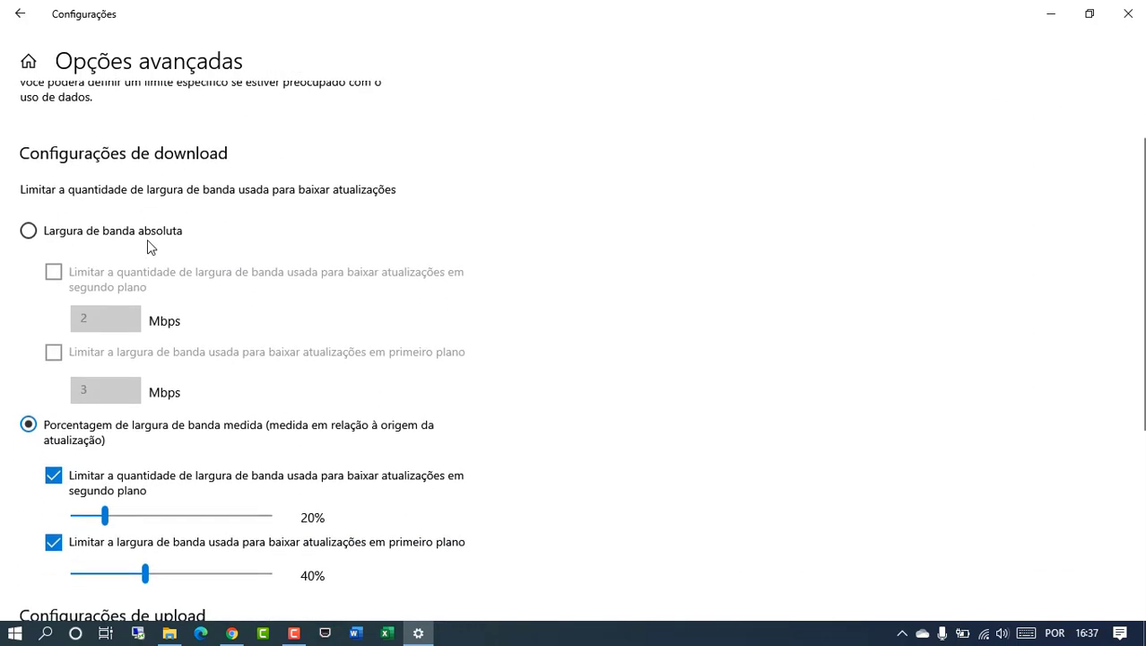
pyautogui.scroll(1, 148, 240)
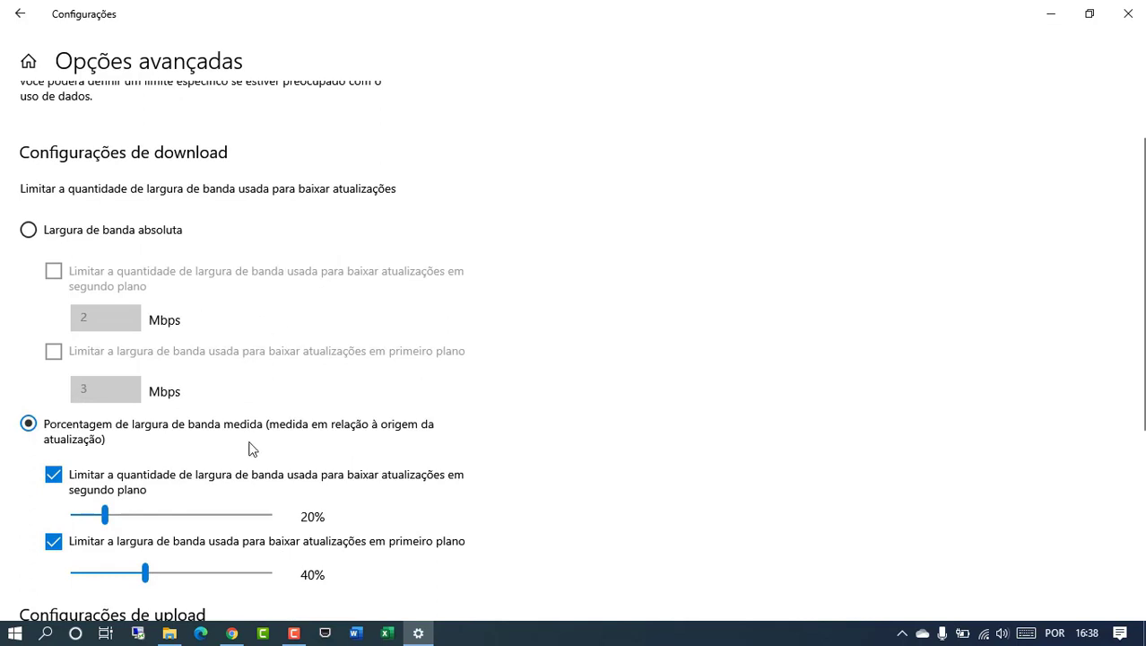
pyautogui.scroll(-4, 255, 417)
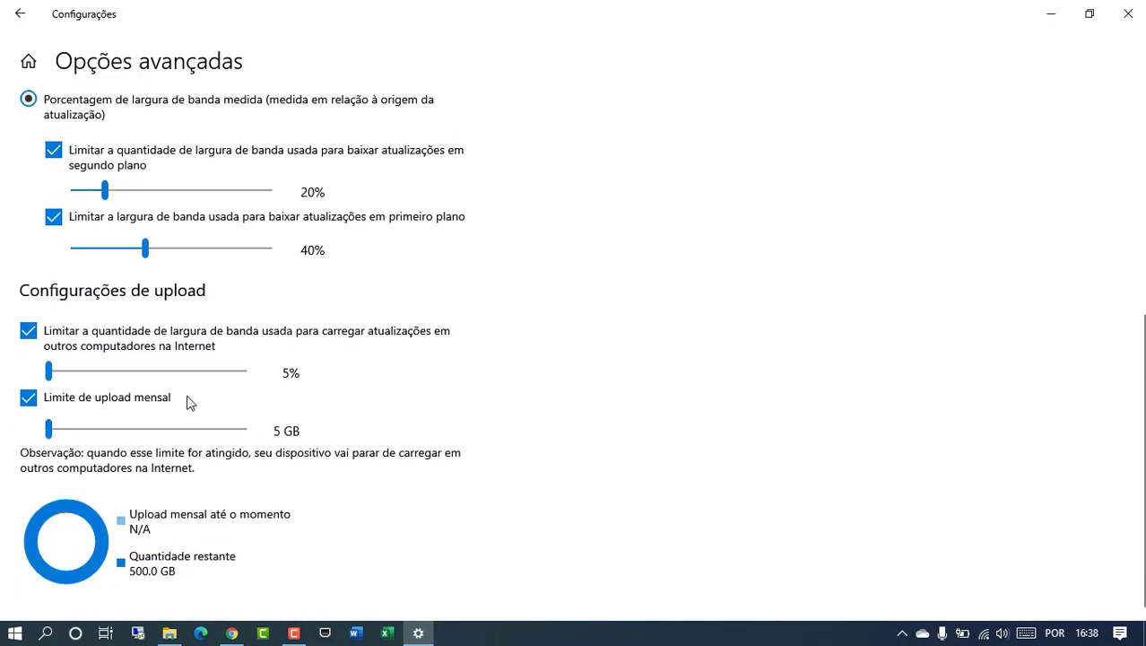
pyautogui.scroll(4, 170, 377)
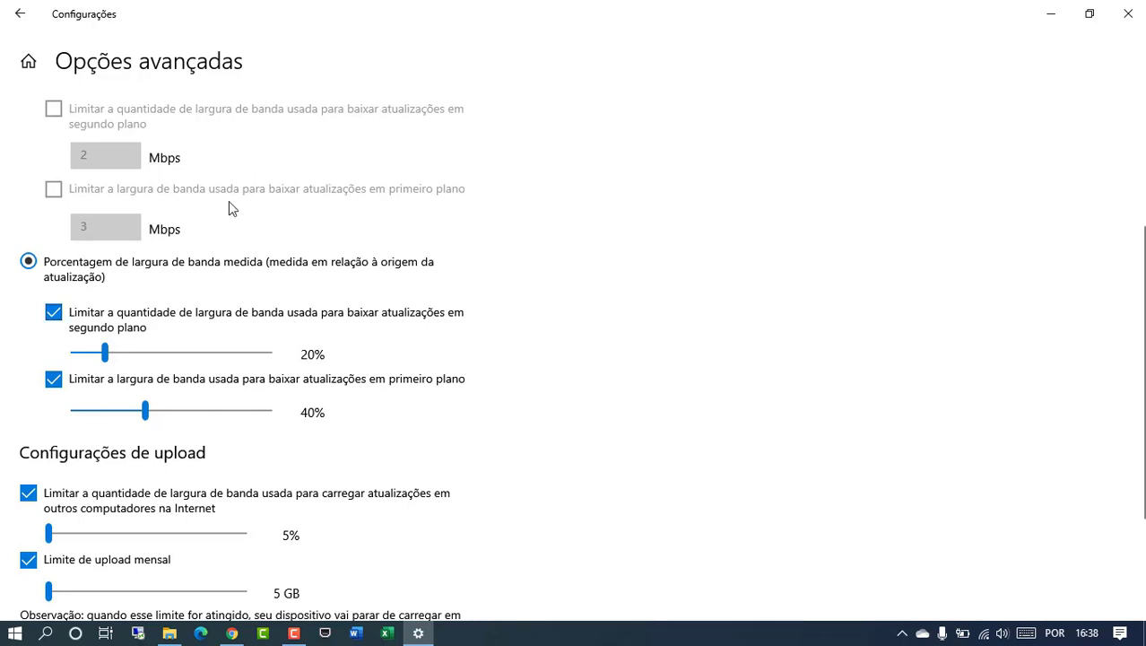
# Step: Leave the advanced options for the Windows Update page of Atualização e Segurança and minimise the settings window
pyautogui.click(20, 16)
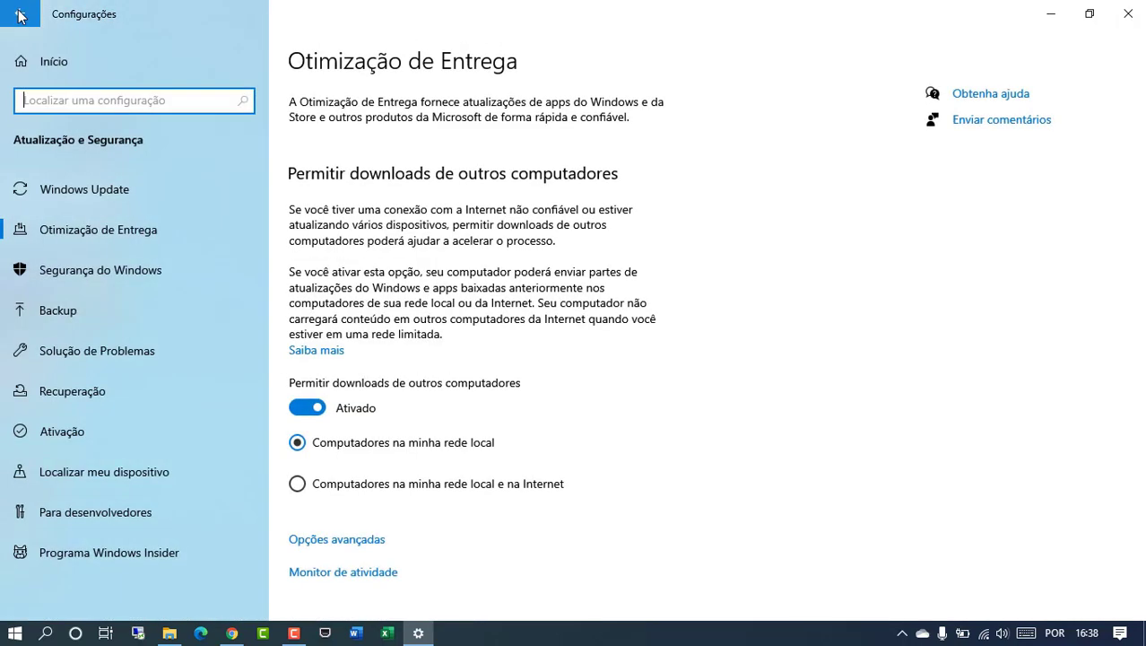
pyautogui.click(20, 15)
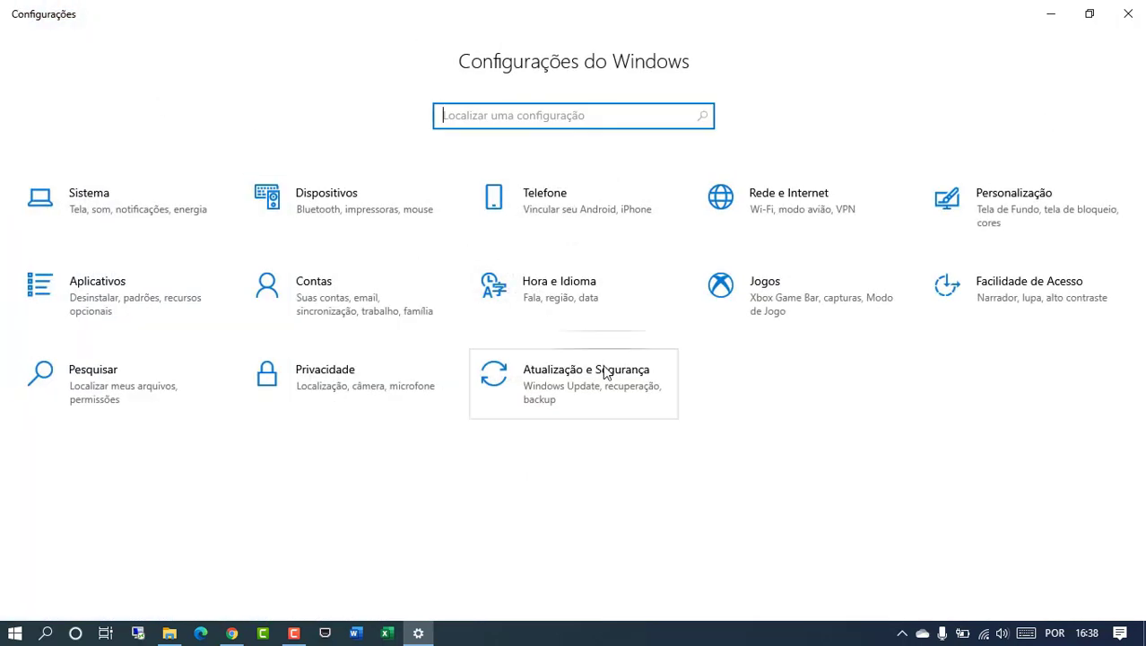
pyautogui.click(590, 411)
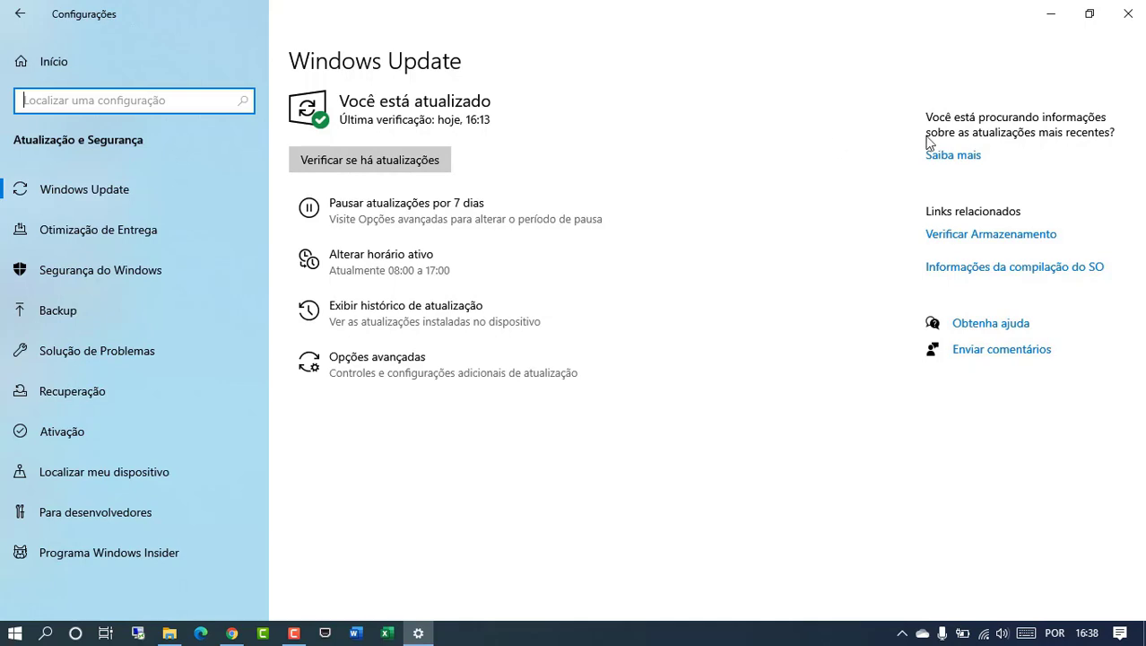
pyautogui.click(1063, 13)
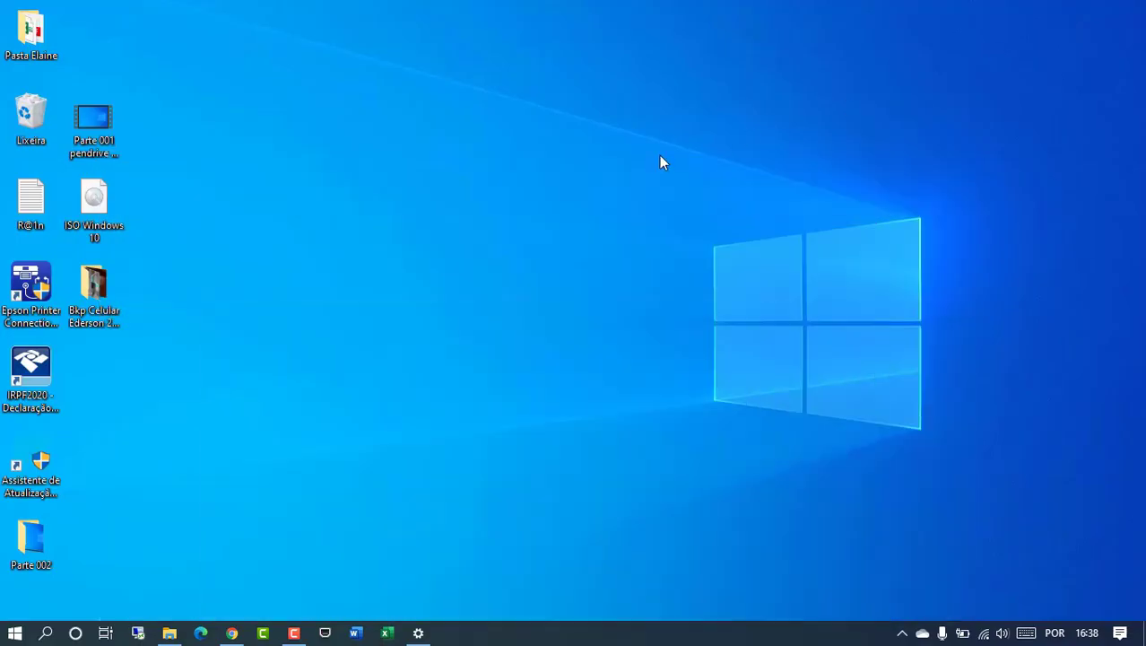